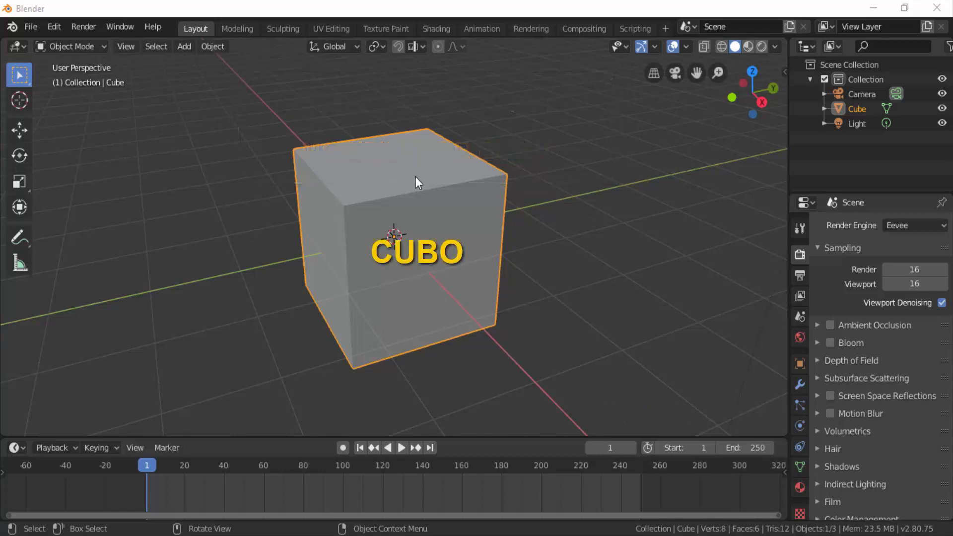
Subdivide the whole cube mesh in Edit Mode with the number of cuts set to 20
{"action": "left_click", "coordinate": [69, 46]}
{"action": "left_click", "coordinate": [70, 76]}
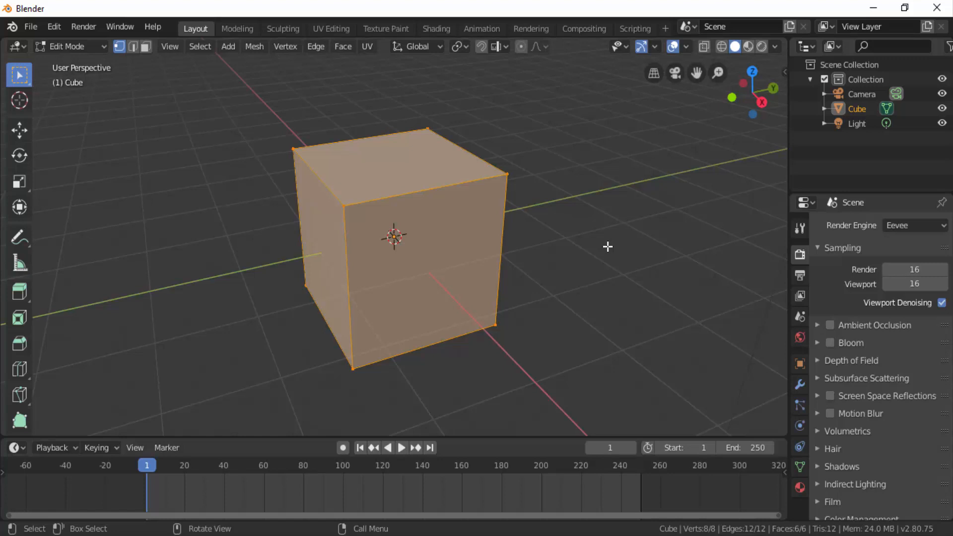
{"action": "right_click", "coordinate": [625, 145]}
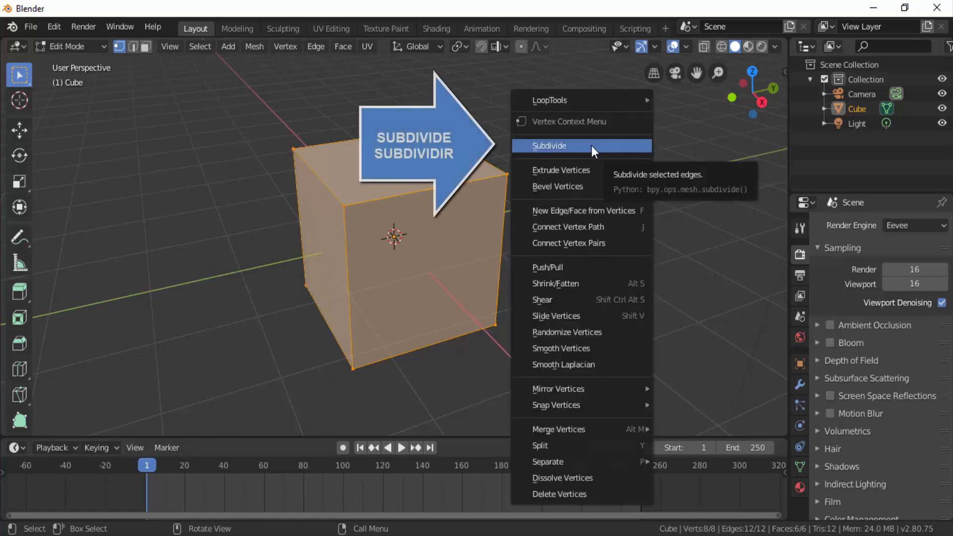
{"action": "left_click", "coordinate": [564, 146]}
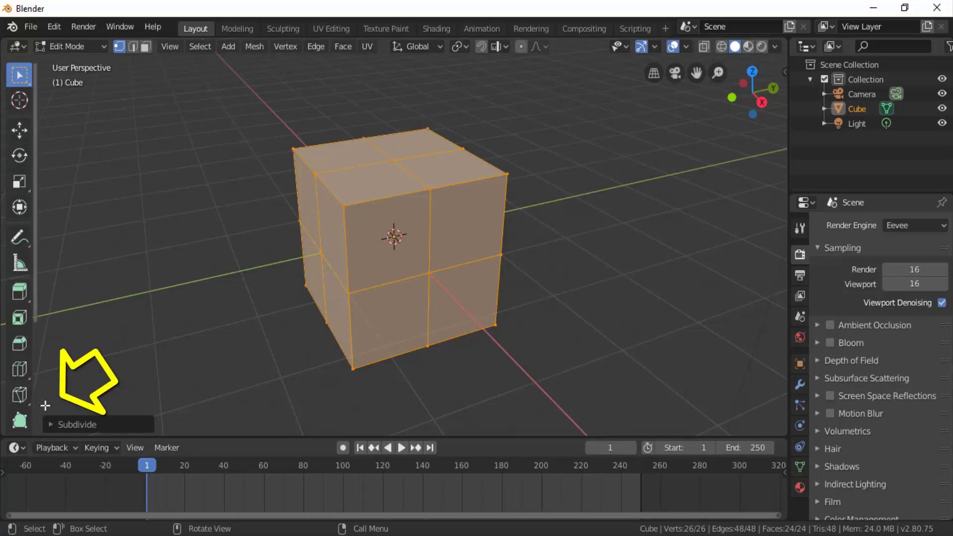
{"action": "left_click", "coordinate": [51, 423]}
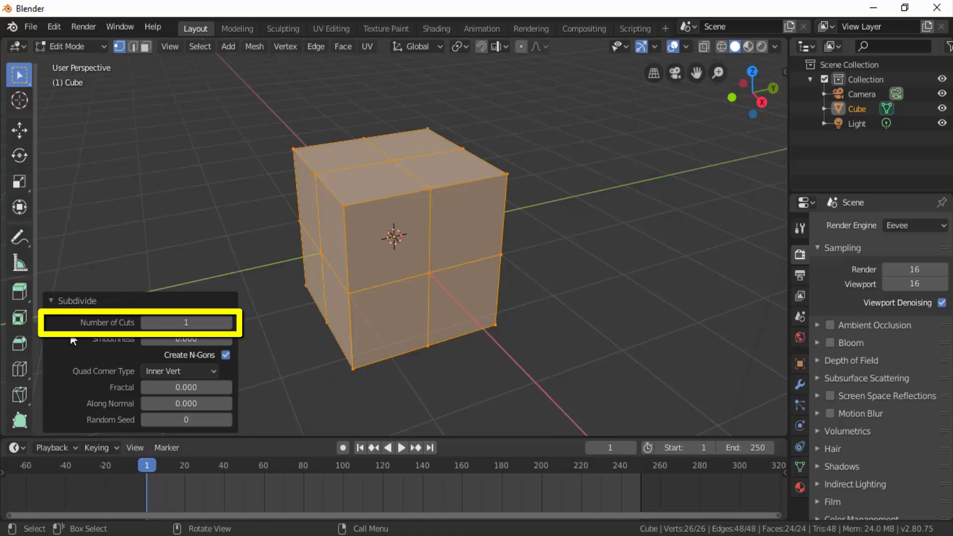
{"action": "double_click", "coordinate": [186, 323]}
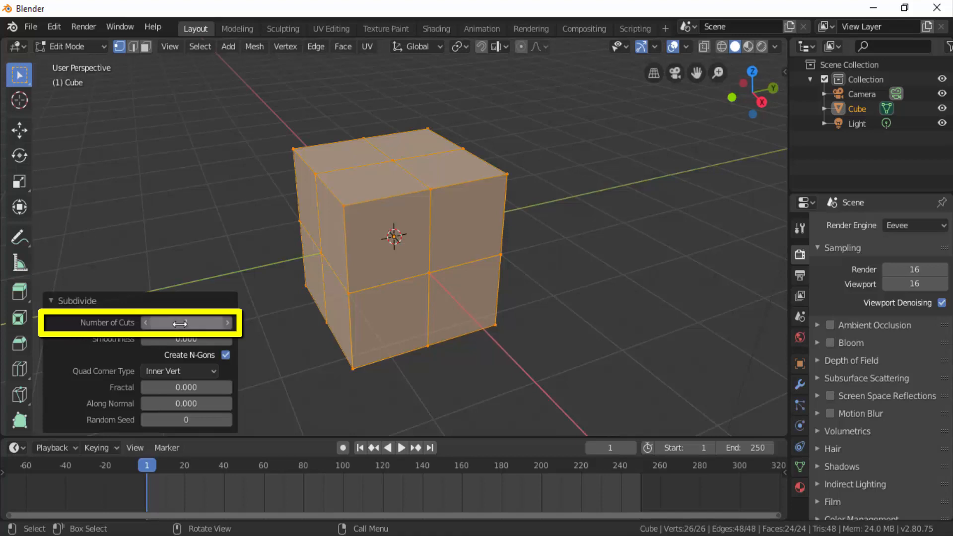
{"action": "type", "text": "20"}
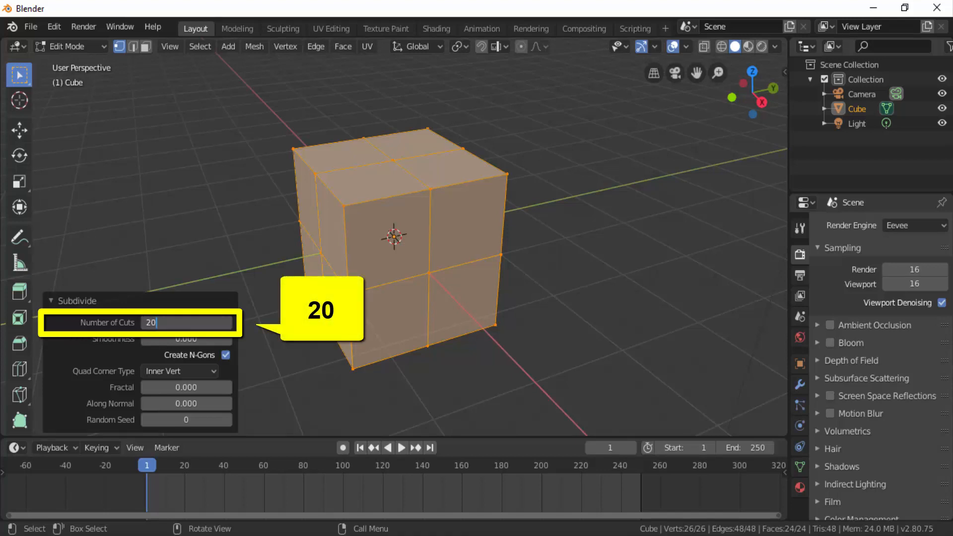
{"action": "key", "text": "Return"}
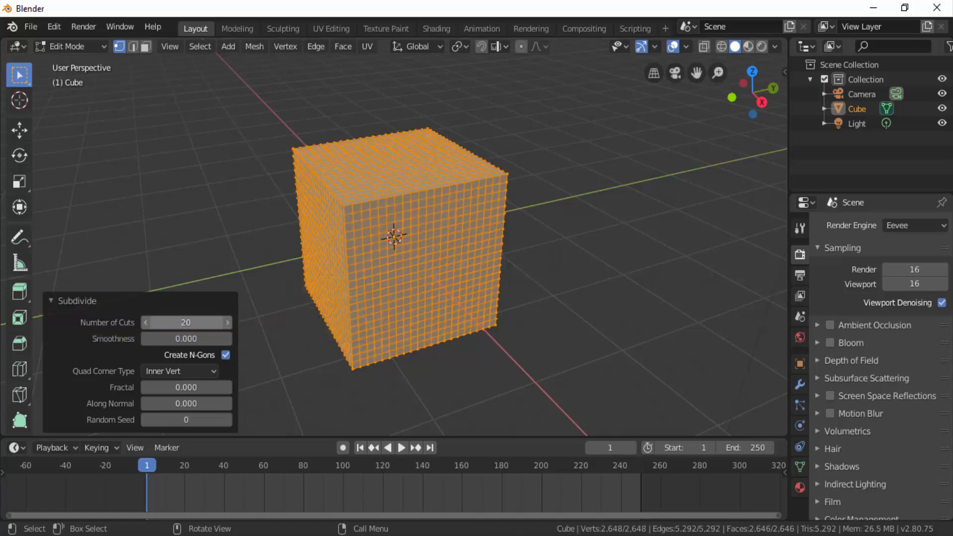
{"action": "left_click", "coordinate": [54, 298]}
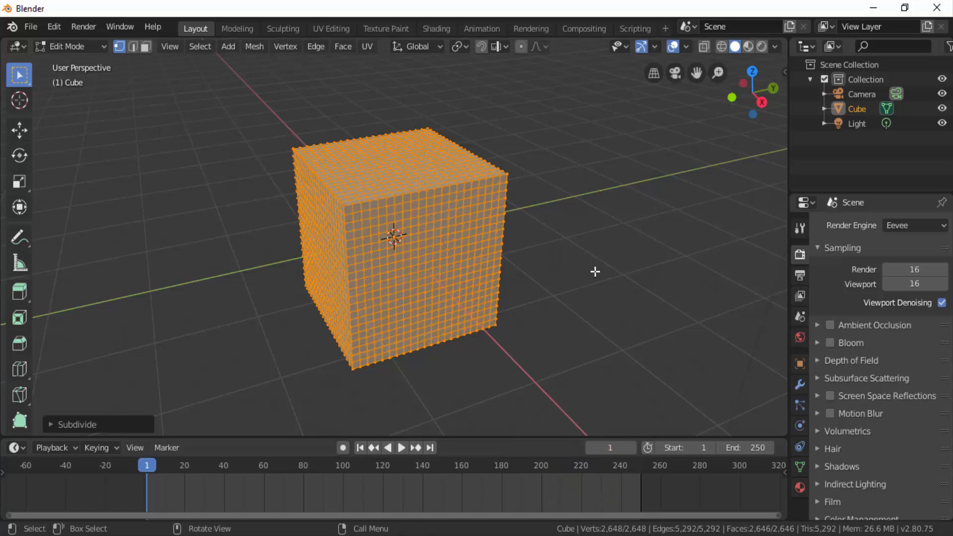
Return the cube to Object Mode and add a Build modifier to it
{"action": "left_click", "coordinate": [70, 46]}
{"action": "left_click", "coordinate": [72, 66]}
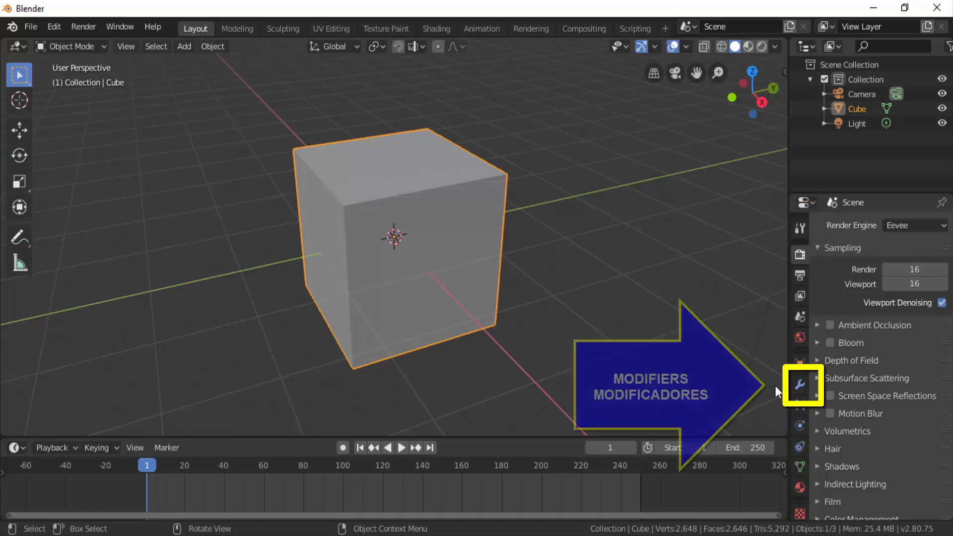
{"action": "left_click", "coordinate": [800, 385]}
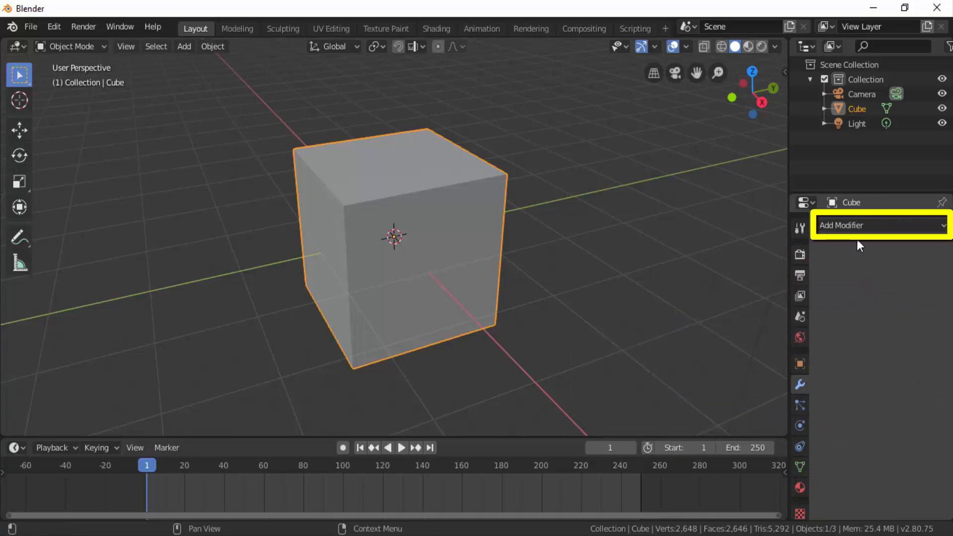
{"action": "left_click", "coordinate": [876, 230]}
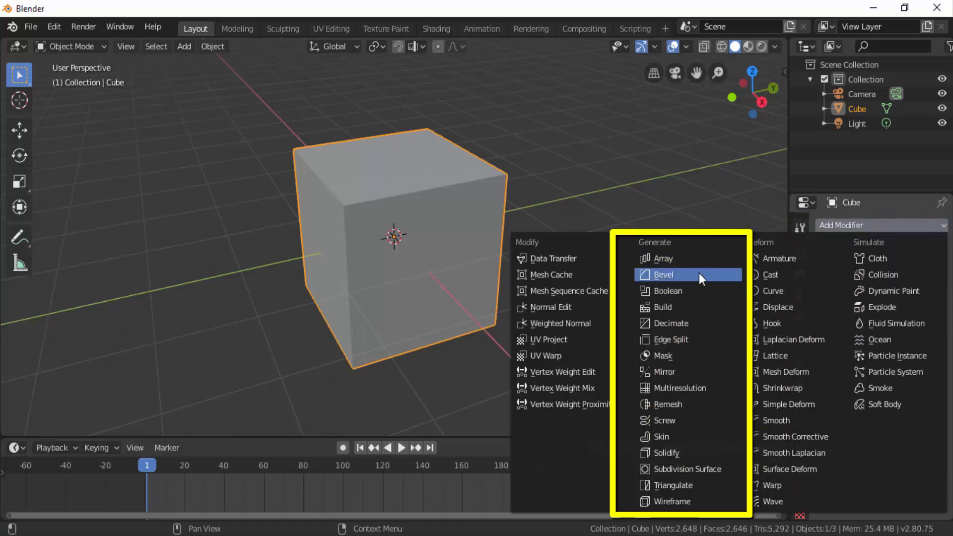
{"action": "left_click", "coordinate": [672, 310]}
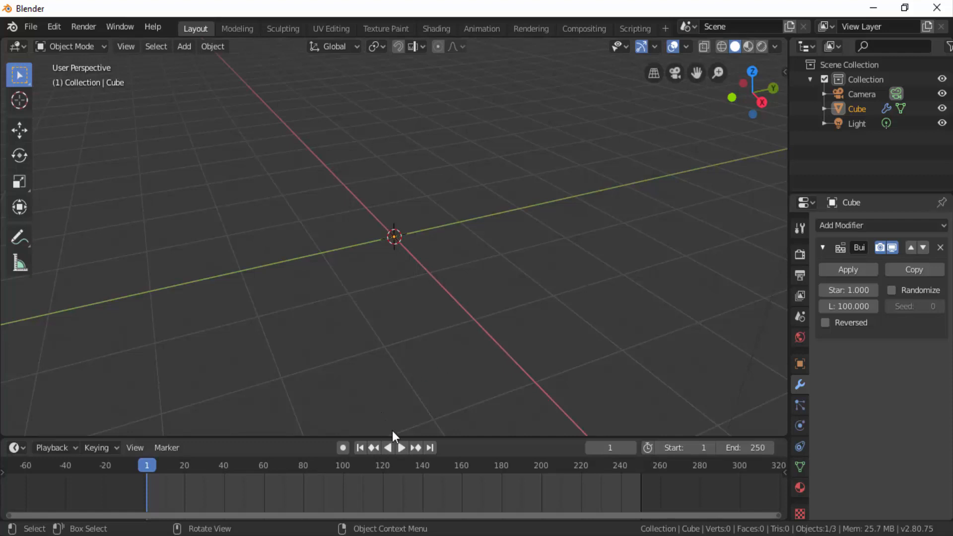
Play the cube's build animation, stop it, and scrub through the timeline to frame 100
{"action": "left_click", "coordinate": [401, 447]}
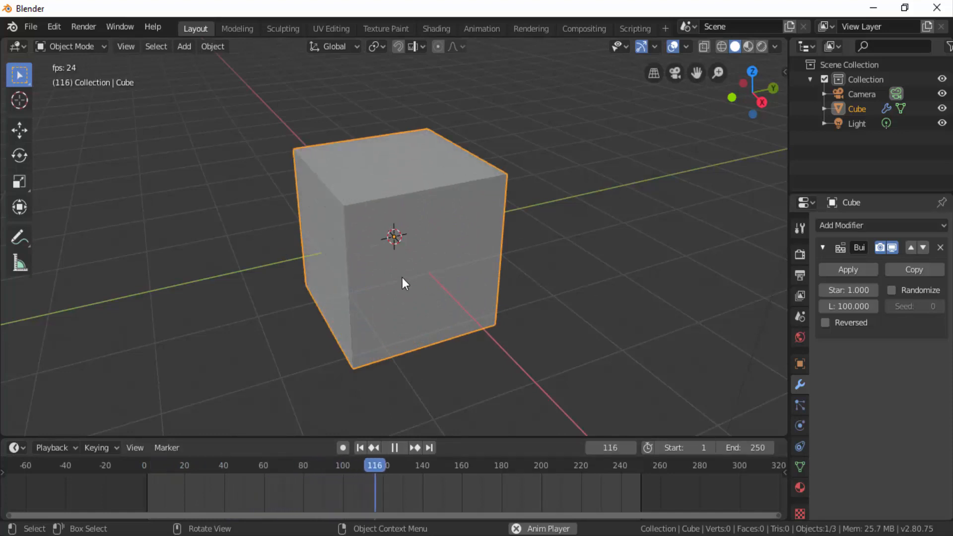
{"action": "left_click", "coordinate": [395, 447]}
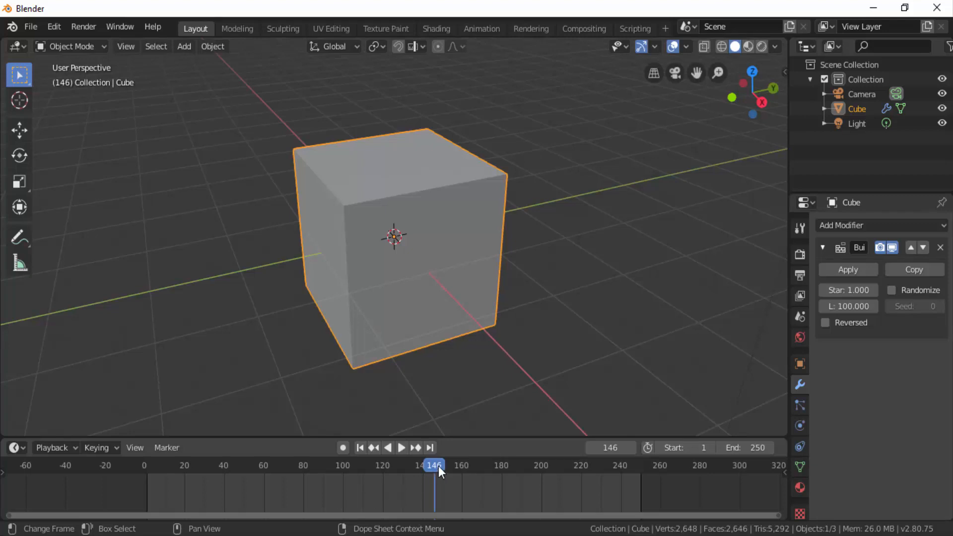
{"action": "key", "text": "space"}
{"action": "left_click_drag", "start_coordinate": [174, 464], "coordinate": [344, 488]}
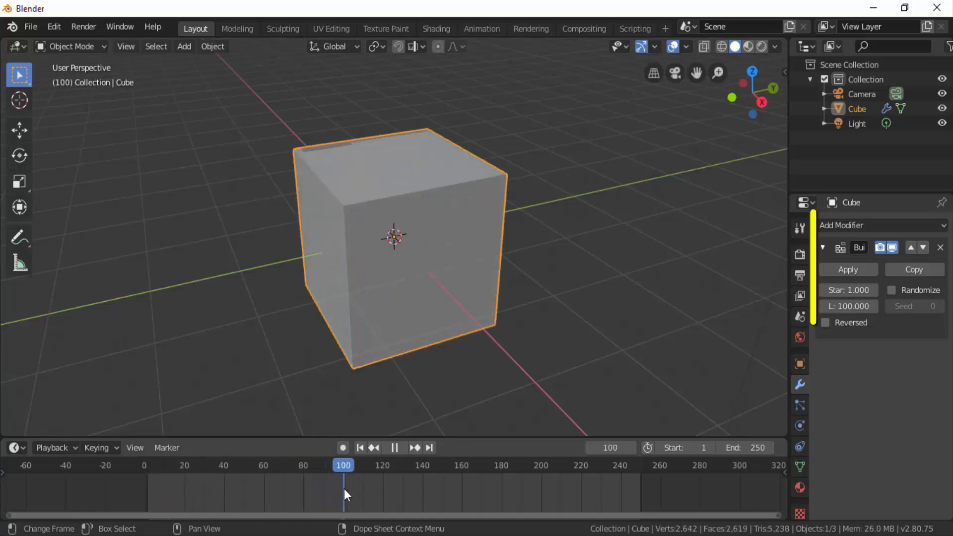
{"action": "key", "text": "space"}
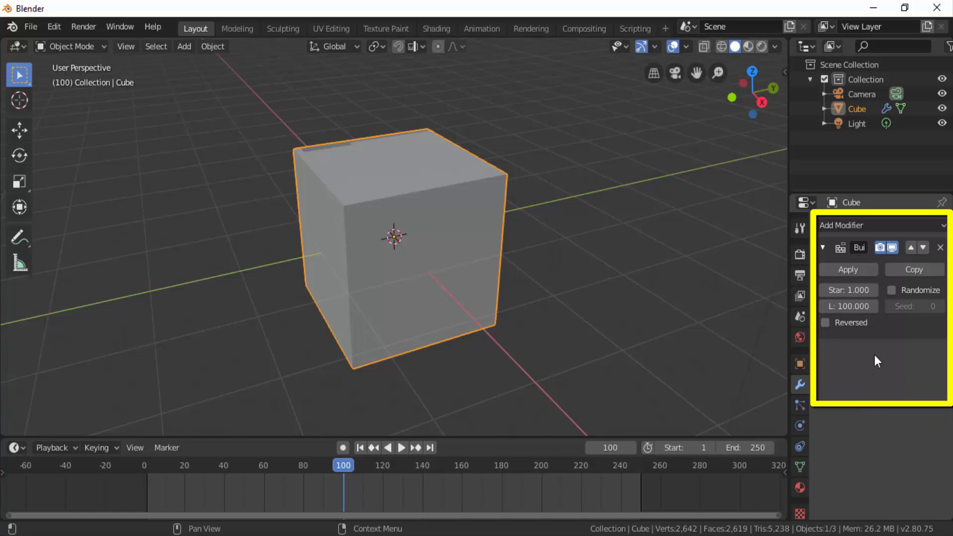
Set the Build modifier's length to 20 and preview the animation from the first frame
{"action": "left_click_drag", "start_coordinate": [788, 322], "coordinate": [742, 323]}
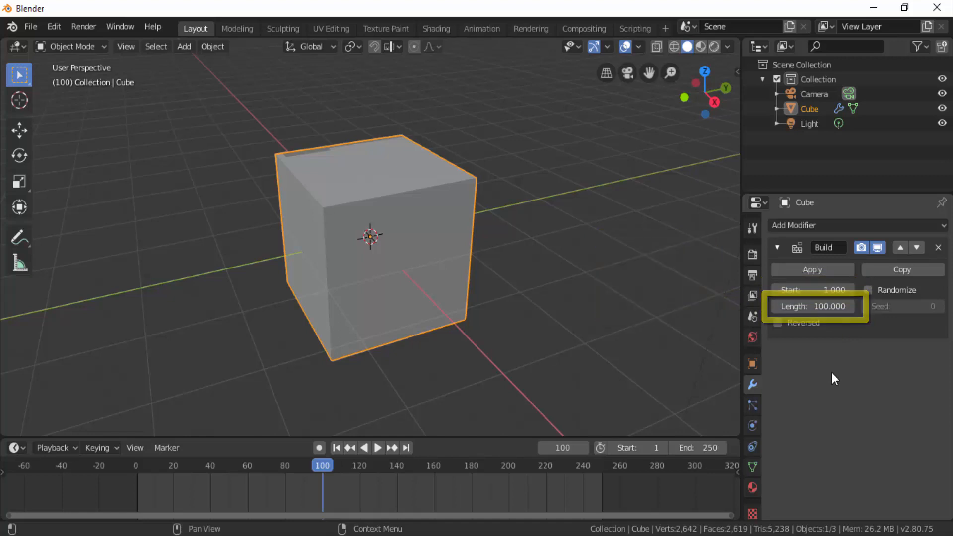
{"action": "left_click", "coordinate": [812, 306]}
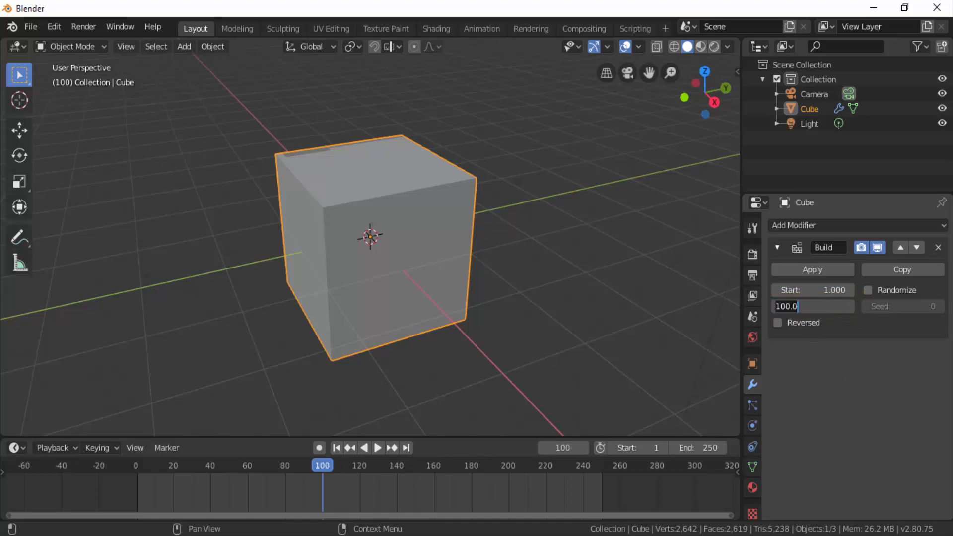
{"action": "type", "text": "20"}
{"action": "key", "text": "Return"}
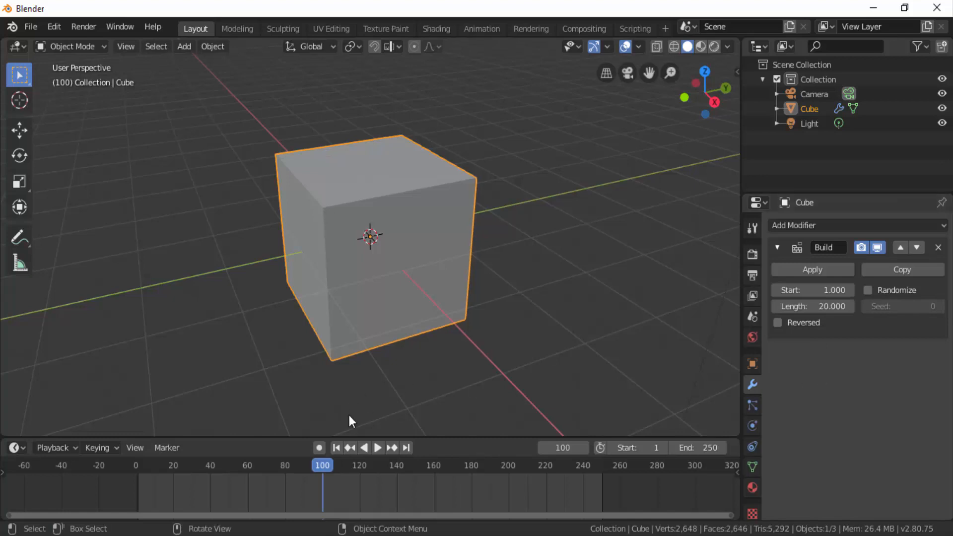
{"action": "left_click", "coordinate": [336, 447]}
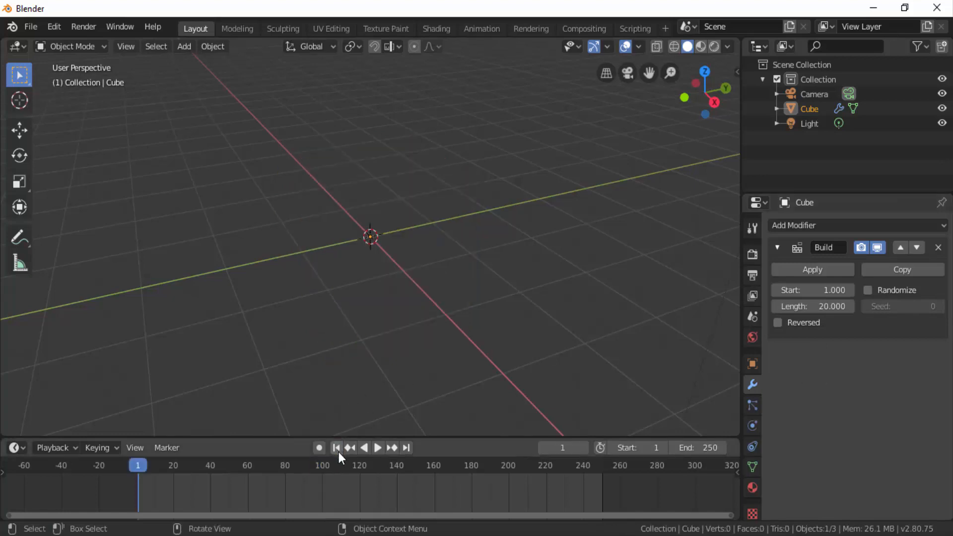
{"action": "left_click", "coordinate": [377, 447]}
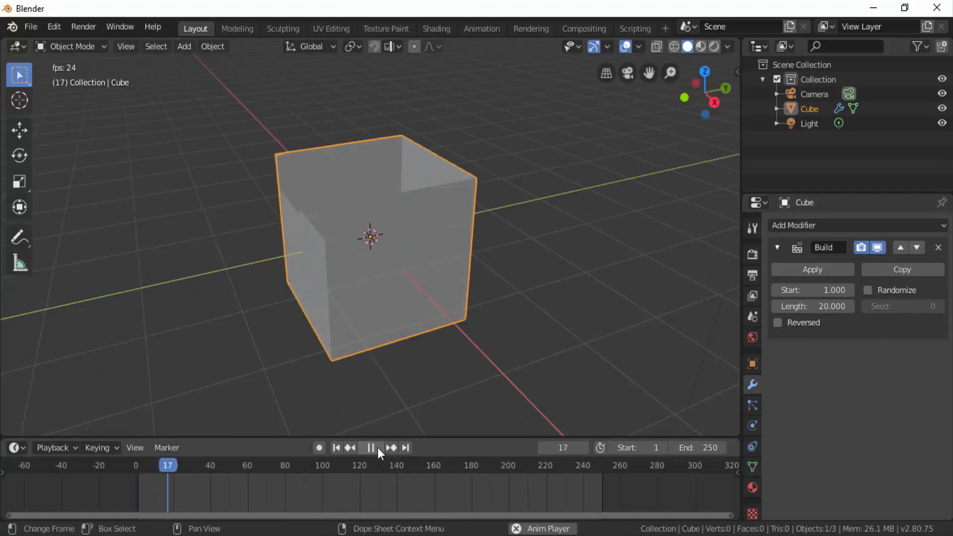
{"action": "left_click", "coordinate": [377, 447]}
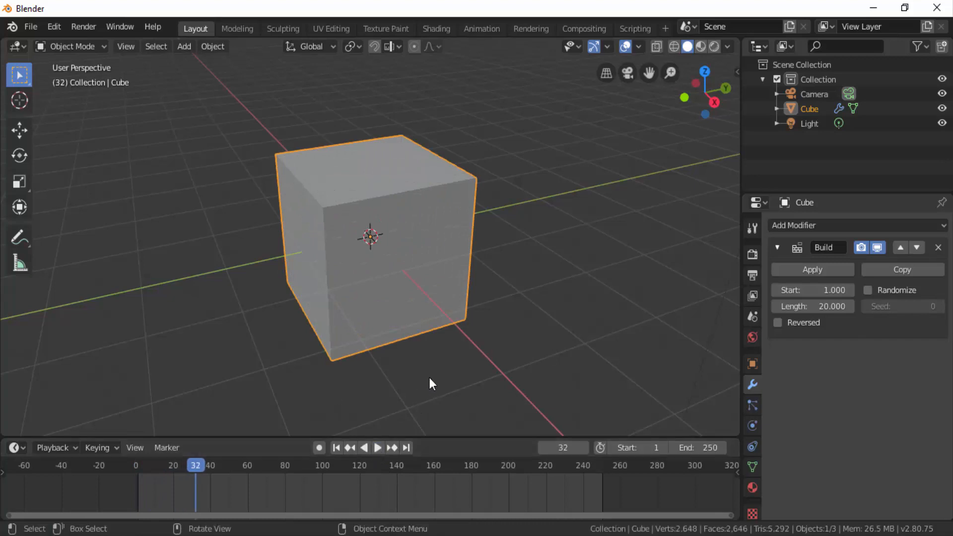
Set the Build modifier's length to 200, preview the animation from the first frame, and rewind it
{"action": "left_click", "coordinate": [813, 306]}
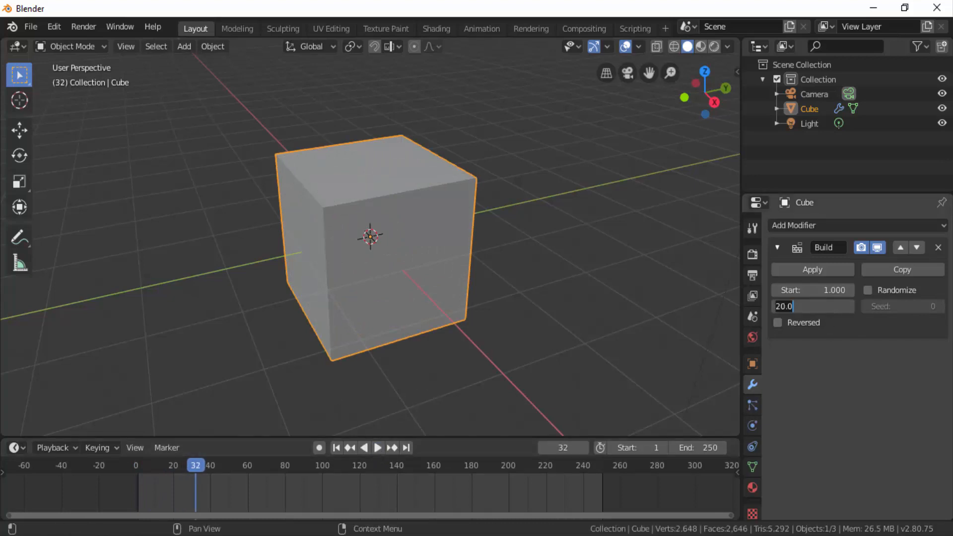
{"action": "type", "text": "200"}
{"action": "key", "text": "Return"}
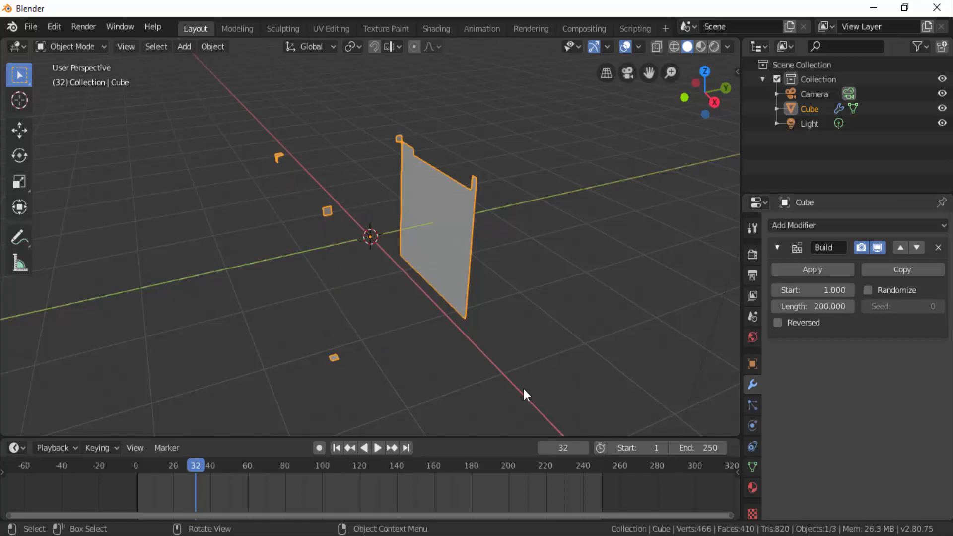
{"action": "left_click", "coordinate": [336, 448]}
{"action": "left_click", "coordinate": [377, 448]}
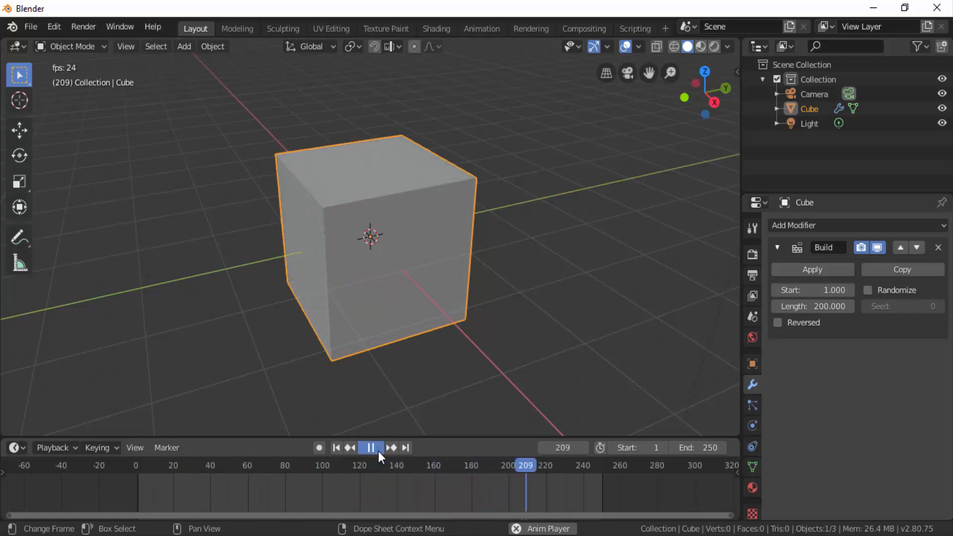
{"action": "left_click", "coordinate": [376, 450]}
{"action": "left_click", "coordinate": [336, 448]}
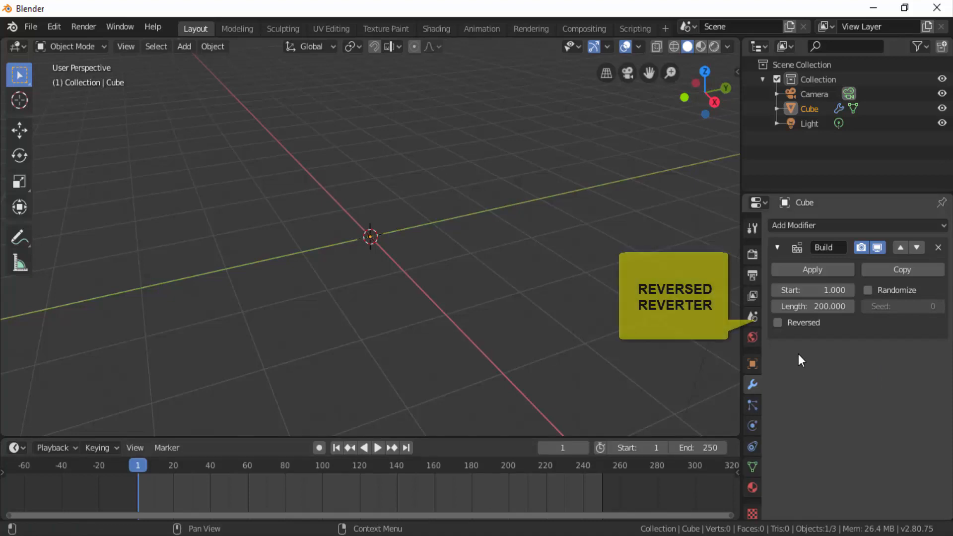
Enable Reversed on the Build modifier, preview the cube's disappearance, and return to the first frame
{"action": "left_click", "coordinate": [777, 323]}
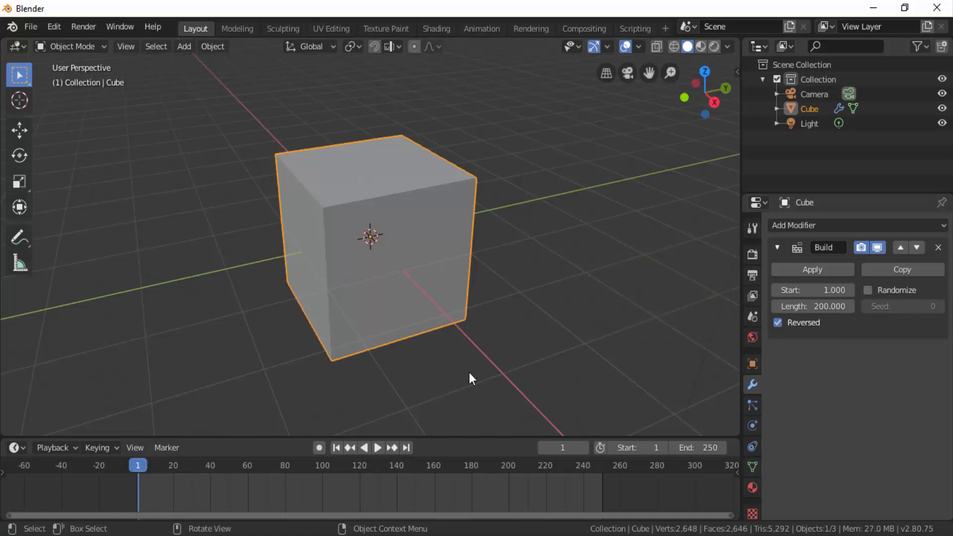
{"action": "left_click", "coordinate": [377, 447]}
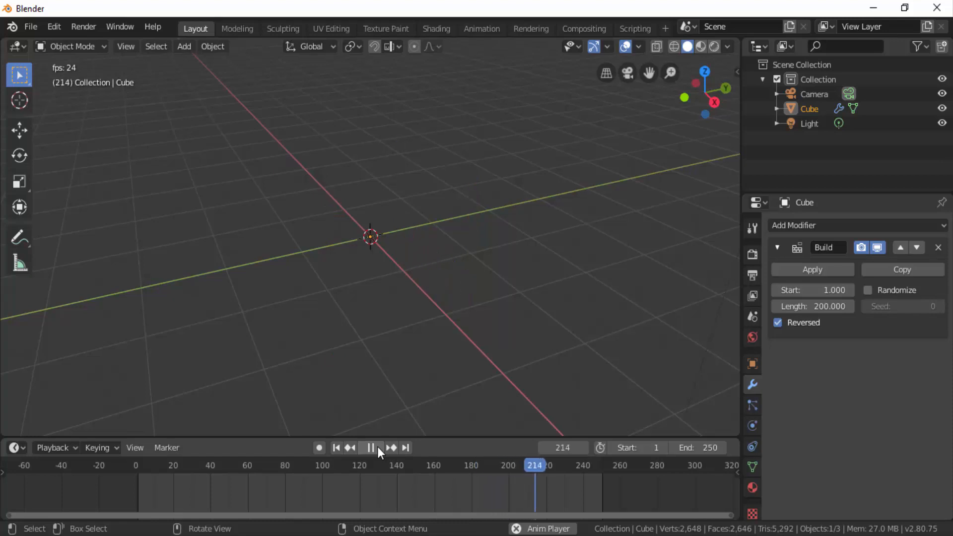
{"action": "left_click", "coordinate": [376, 447]}
{"action": "left_click", "coordinate": [335, 447]}
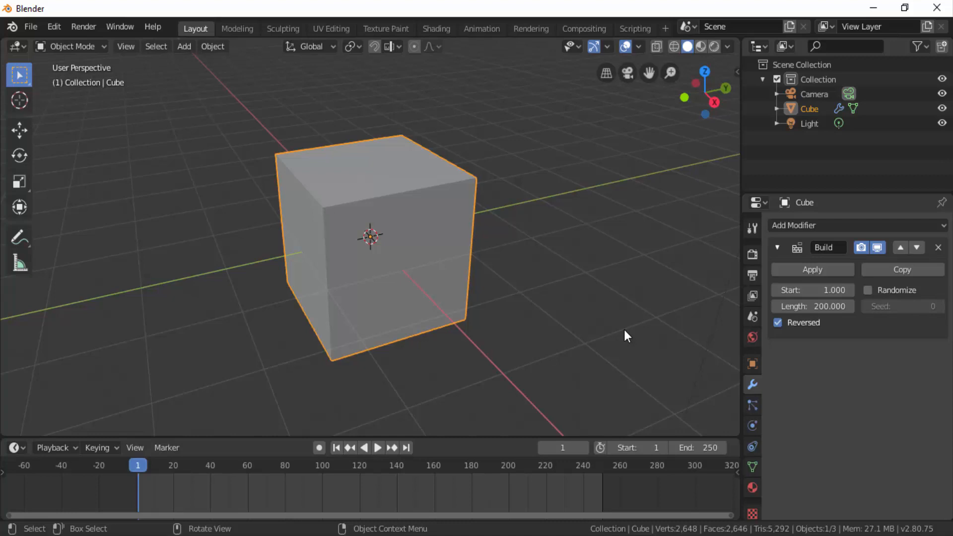
Enable Randomize on the Build modifier, preview the scattered face removal, and return to the first frame
{"action": "left_click", "coordinate": [868, 291]}
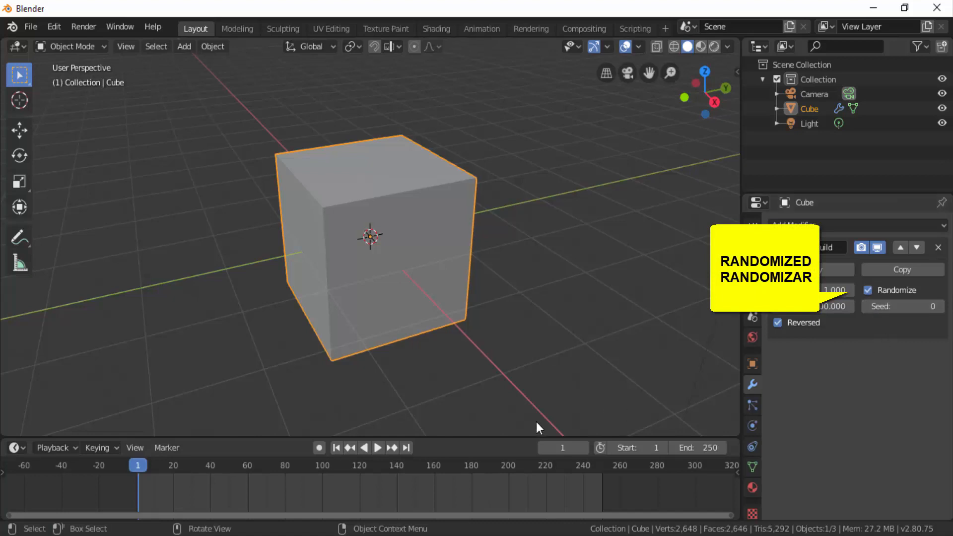
{"action": "left_click", "coordinate": [378, 448]}
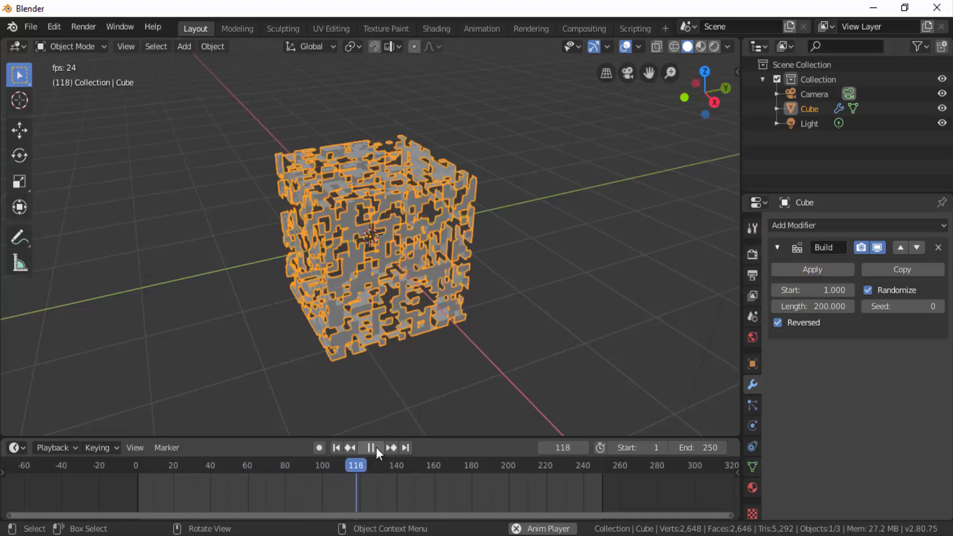
{"action": "left_click", "coordinate": [376, 447]}
{"action": "left_click", "coordinate": [337, 448]}
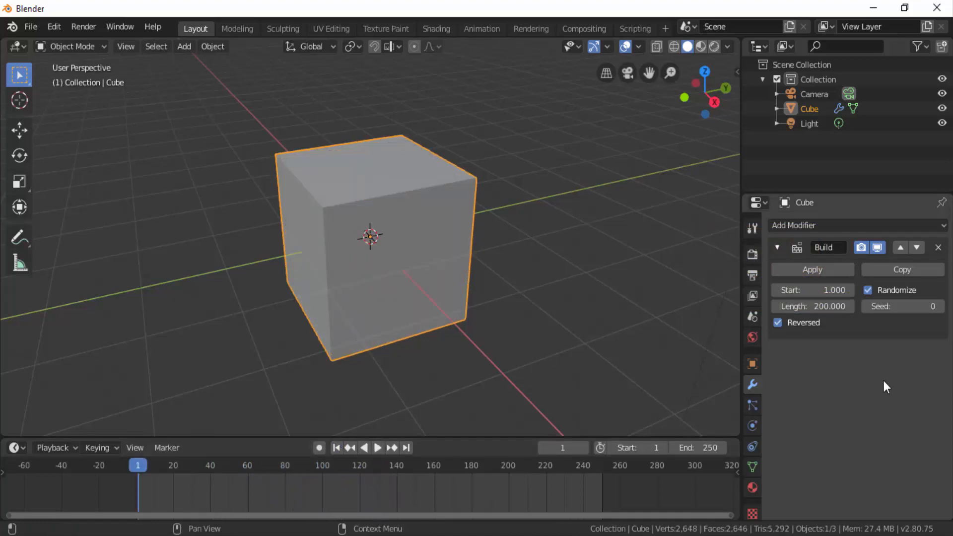
Set the Build modifier's length to 50, preview the randomized disintegration, and return to the first frame
{"action": "left_click", "coordinate": [826, 308]}
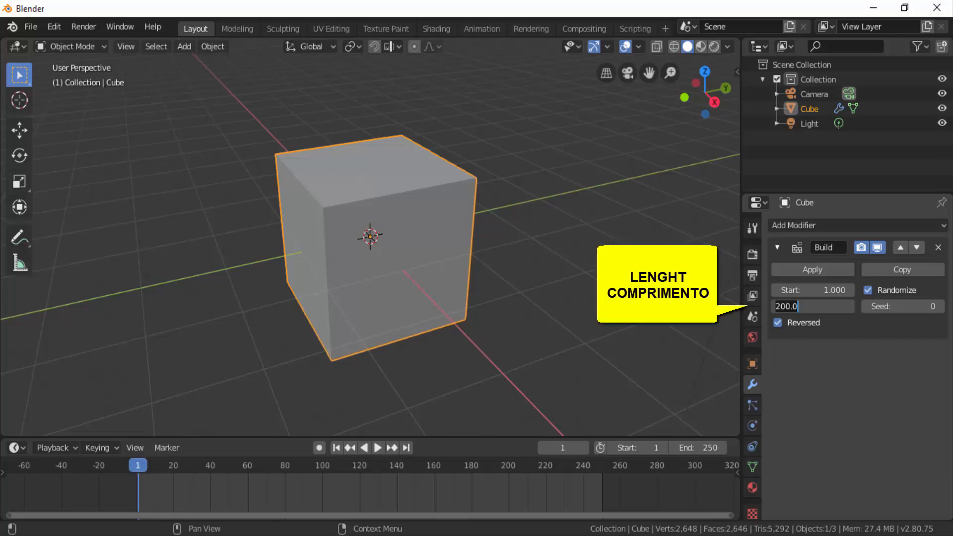
{"action": "type", "text": "50"}
{"action": "key", "text": "Return"}
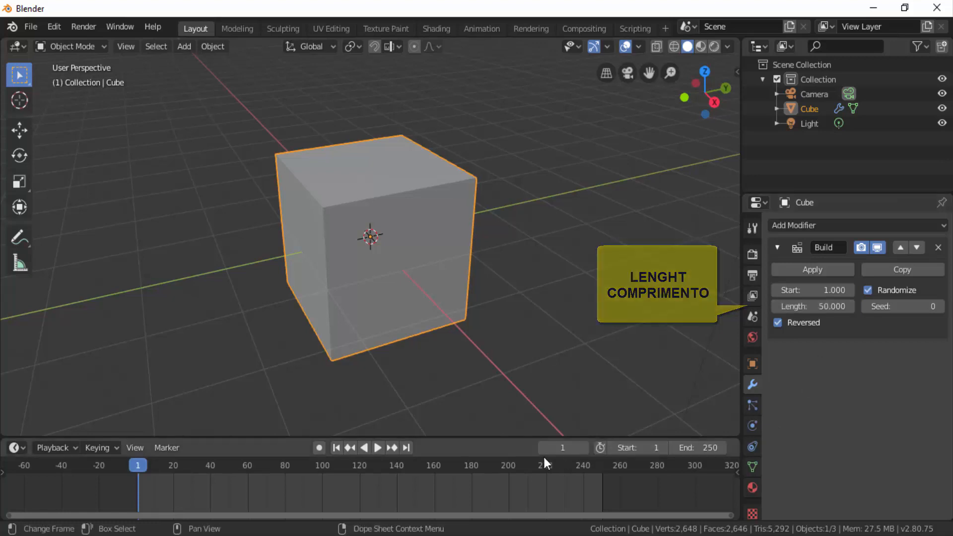
{"action": "left_click", "coordinate": [379, 448]}
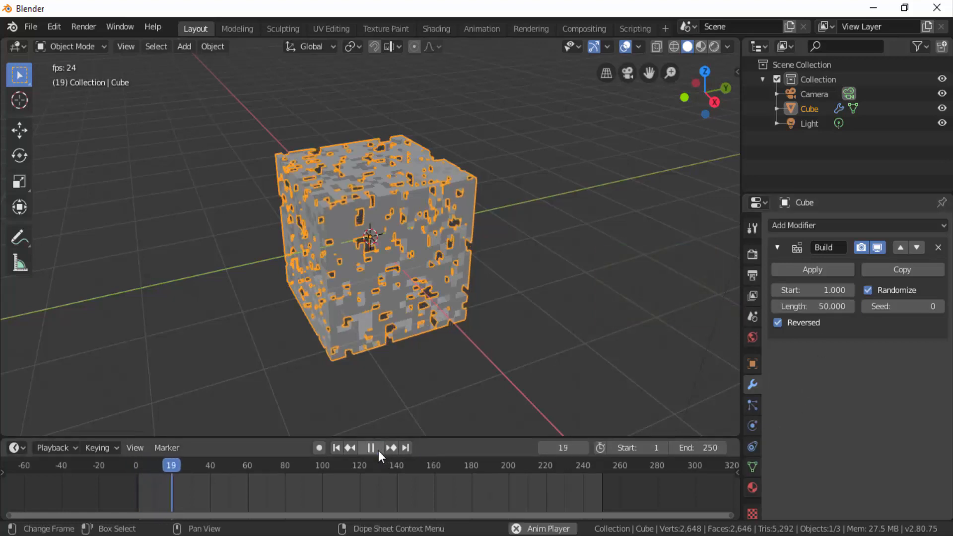
{"action": "left_click", "coordinate": [379, 450]}
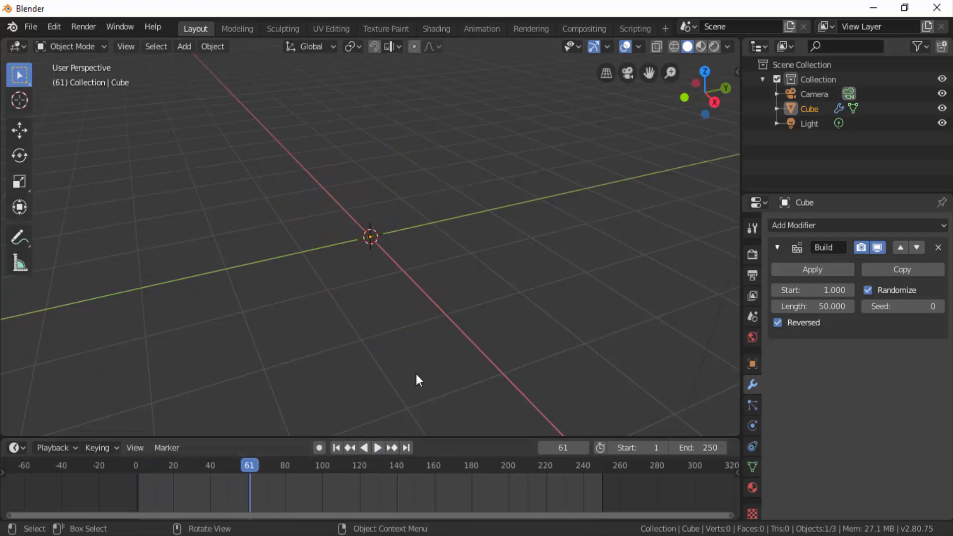
{"action": "left_click", "coordinate": [337, 448]}
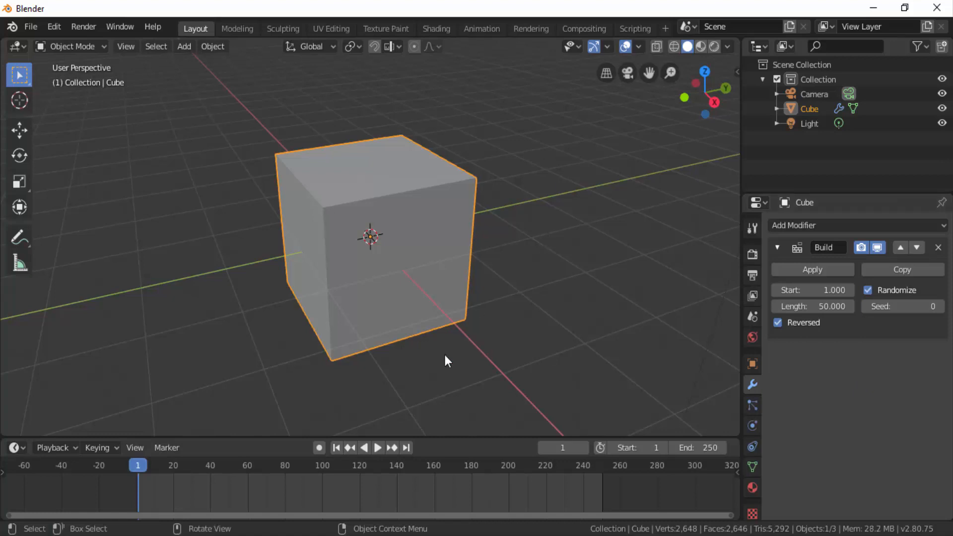
Set the animation's end frame to 65
{"action": "mouse_move", "coordinate": [140, 463]}
{"action": "left_mouse_down"}
{"action": "mouse_move", "coordinate": [261, 472]}
{"action": "mouse_move", "coordinate": [138, 474]}
{"action": "left_mouse_up"}
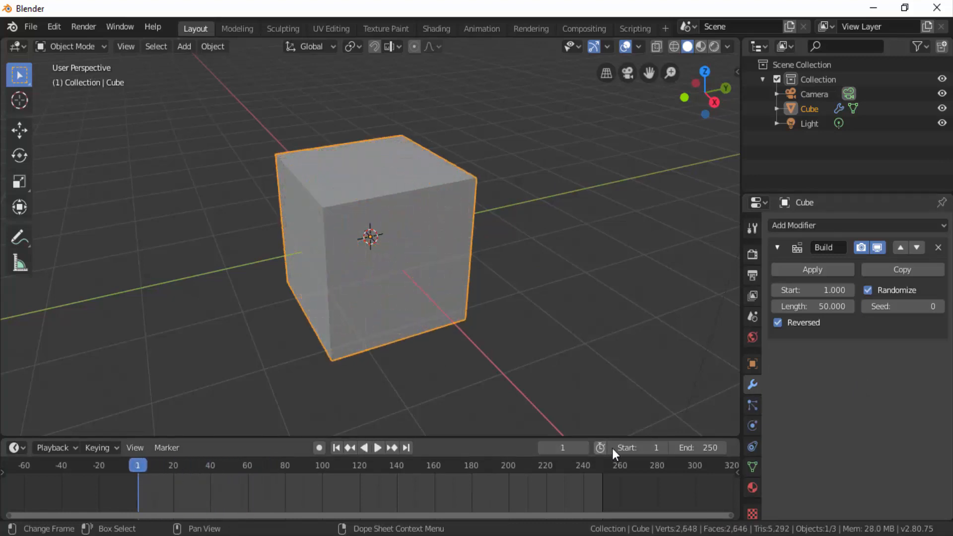
{"action": "left_click", "coordinate": [697, 448]}
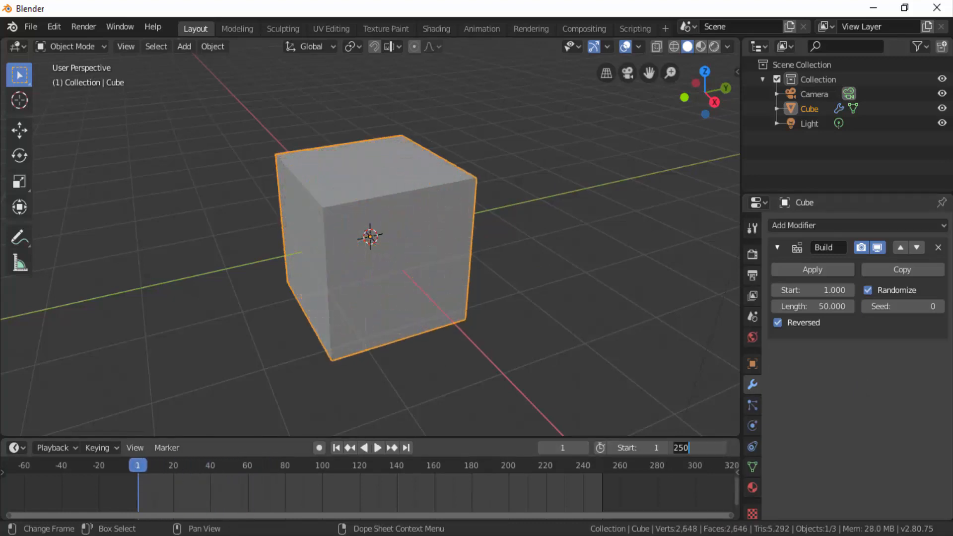
{"action": "type", "text": "65"}
{"action": "key", "text": "Return"}
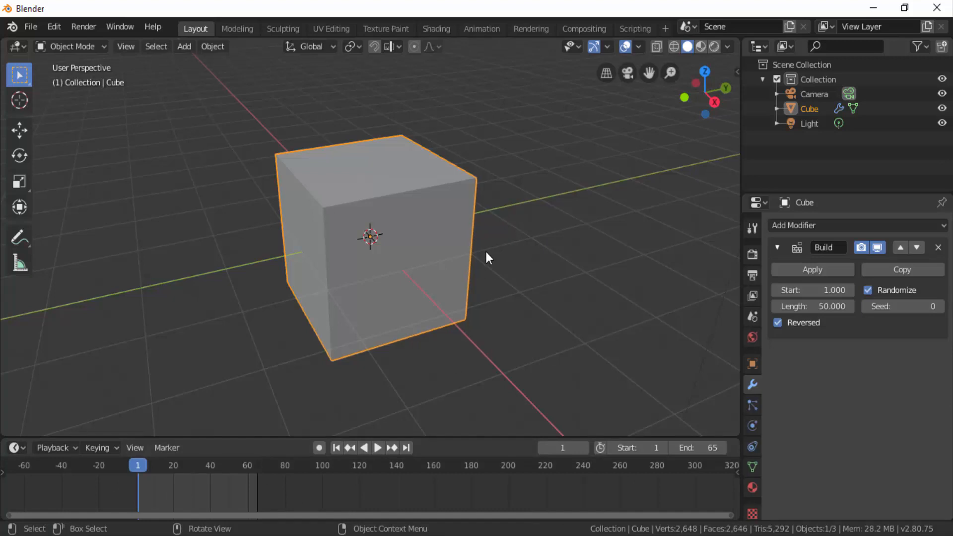
Set the Eevee render sampling to 30 samples
{"action": "left_click", "coordinate": [752, 254]}
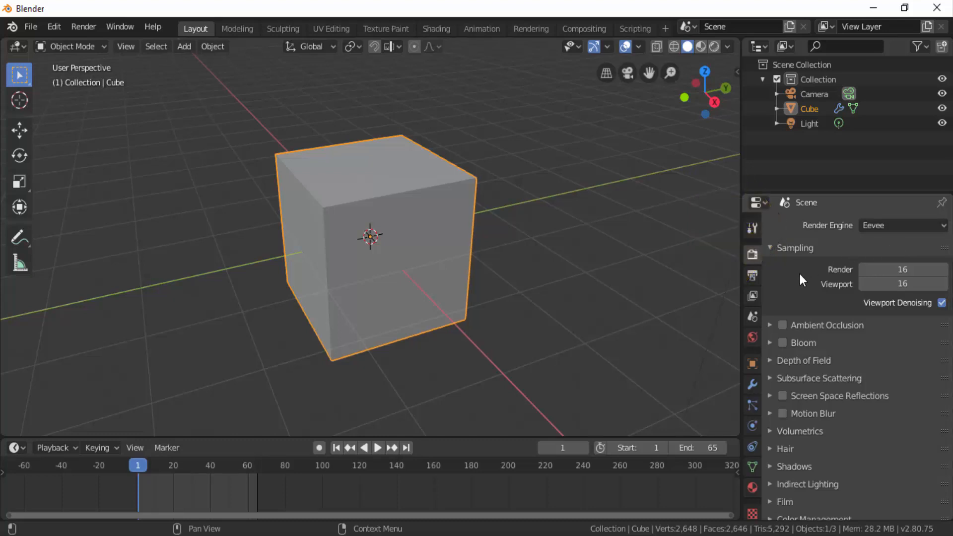
{"action": "double_click", "coordinate": [903, 269]}
{"action": "type", "text": "30"}
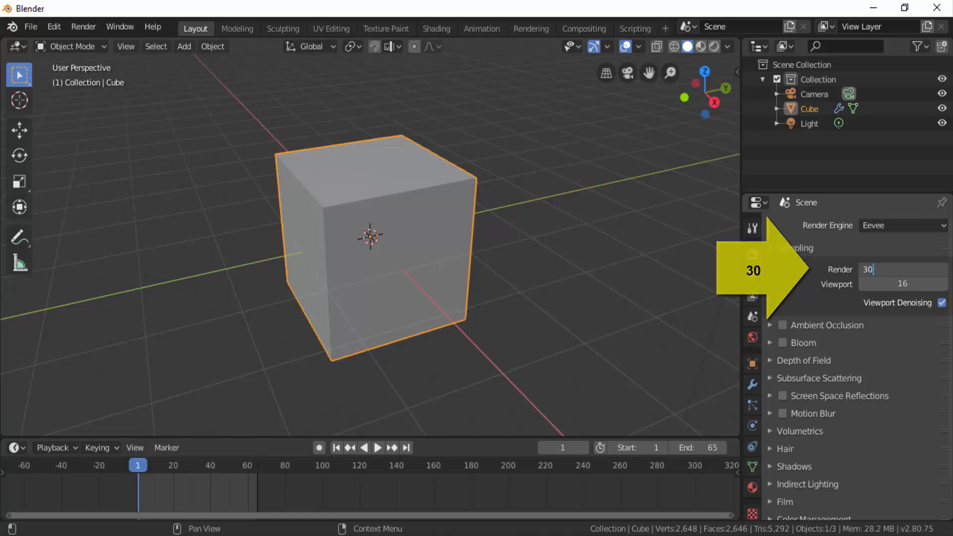
{"action": "key", "text": "Return"}
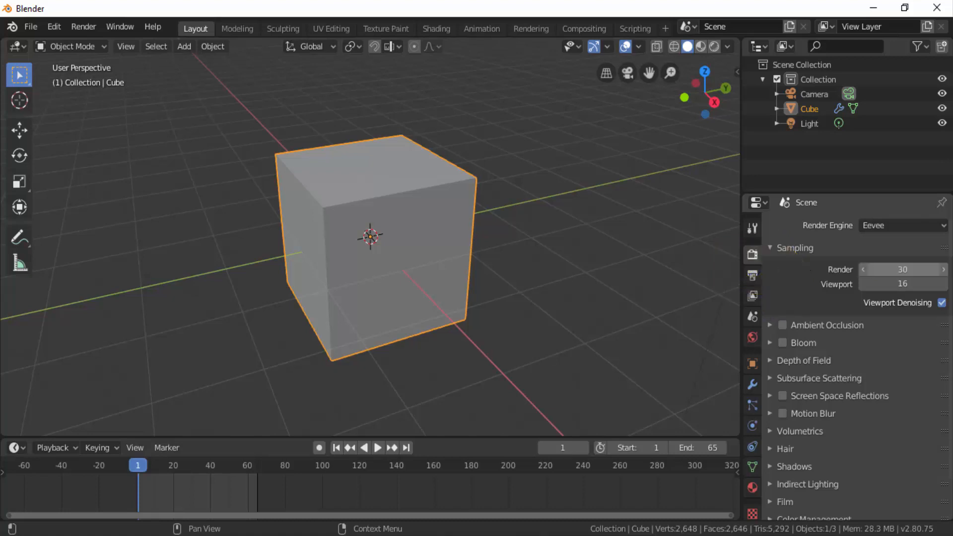
Apply the HDTV 720p render dimensions preset and set the resolution percentage to 50%
{"action": "left_click", "coordinate": [752, 276]}
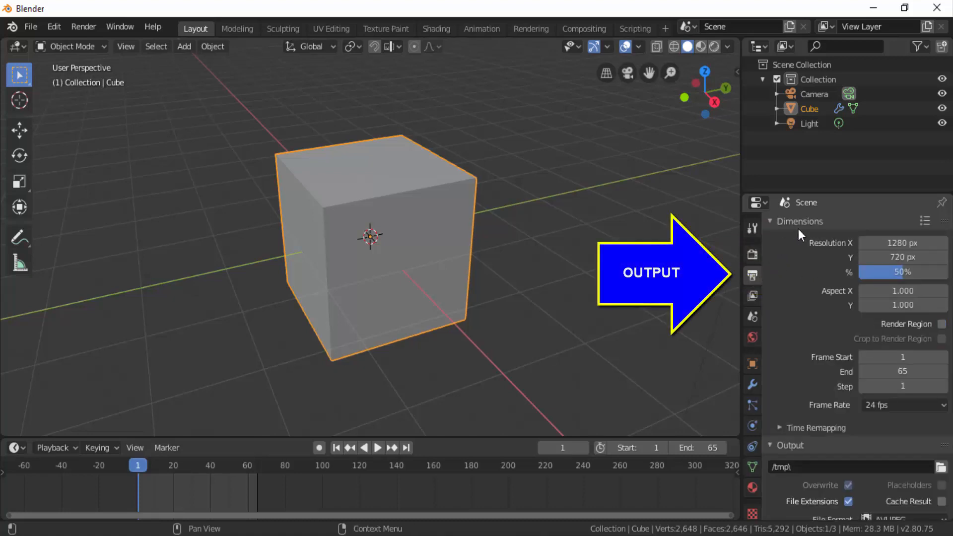
{"action": "left_click", "coordinate": [927, 224]}
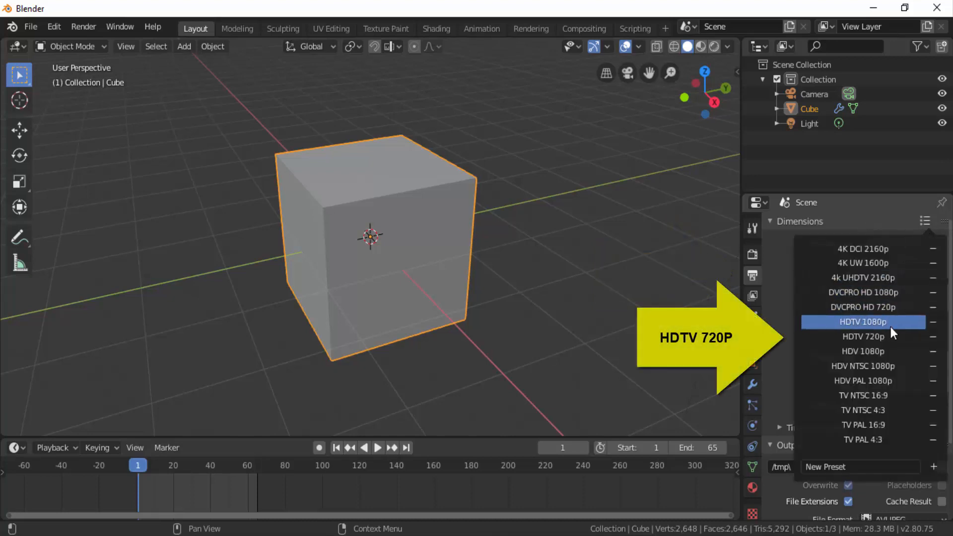
{"action": "left_click", "coordinate": [860, 336]}
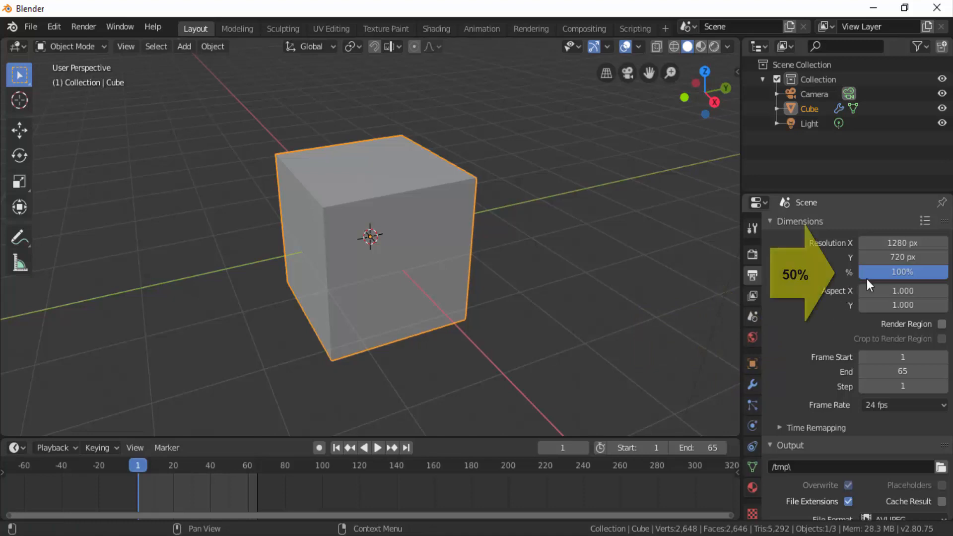
{"action": "left_click", "coordinate": [892, 275]}
{"action": "type", "text": "50"}
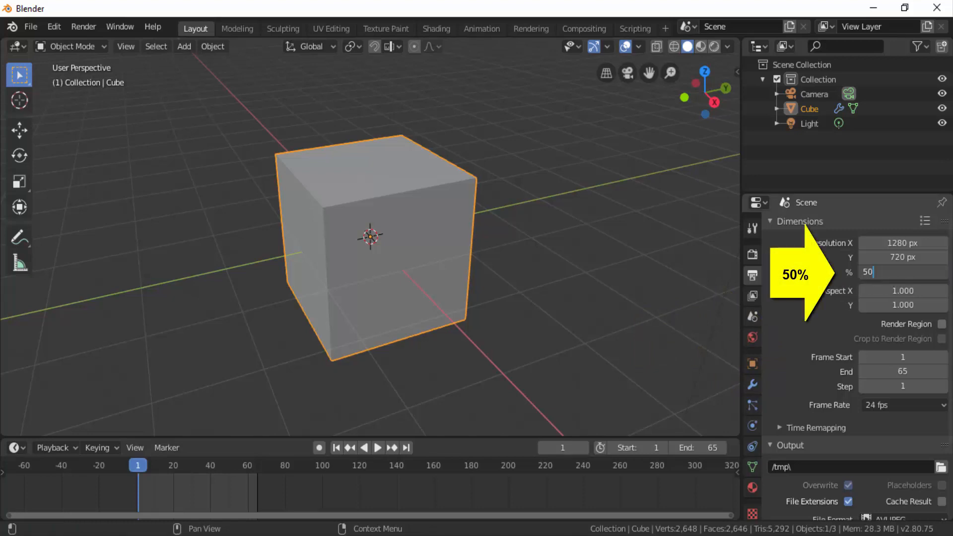
{"action": "key", "text": "Return"}
Look into the output folder without changing it, and set the render output path to /tmp\build
{"action": "scroll", "coordinate": [805, 329], "scroll_direction": "down", "scroll_amount": 5}
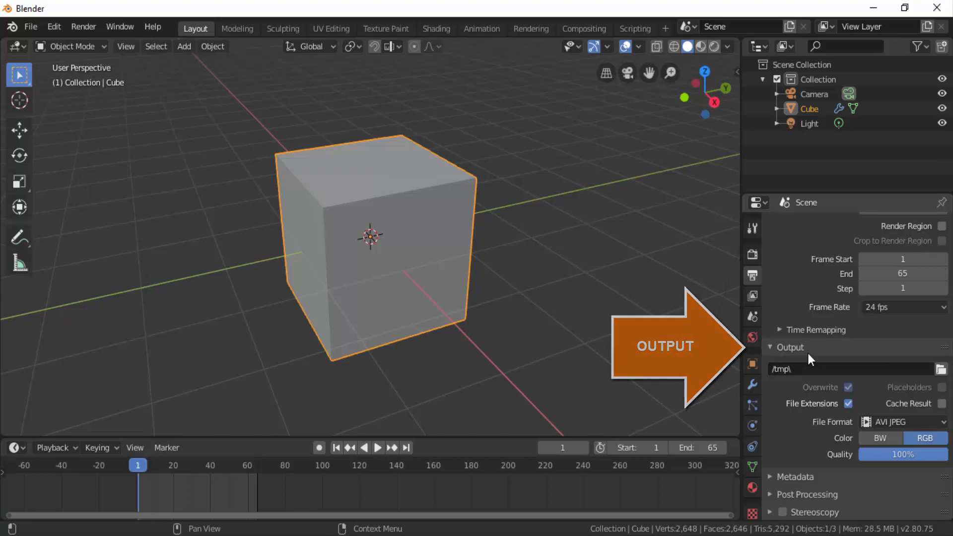
{"action": "left_click", "coordinate": [940, 369]}
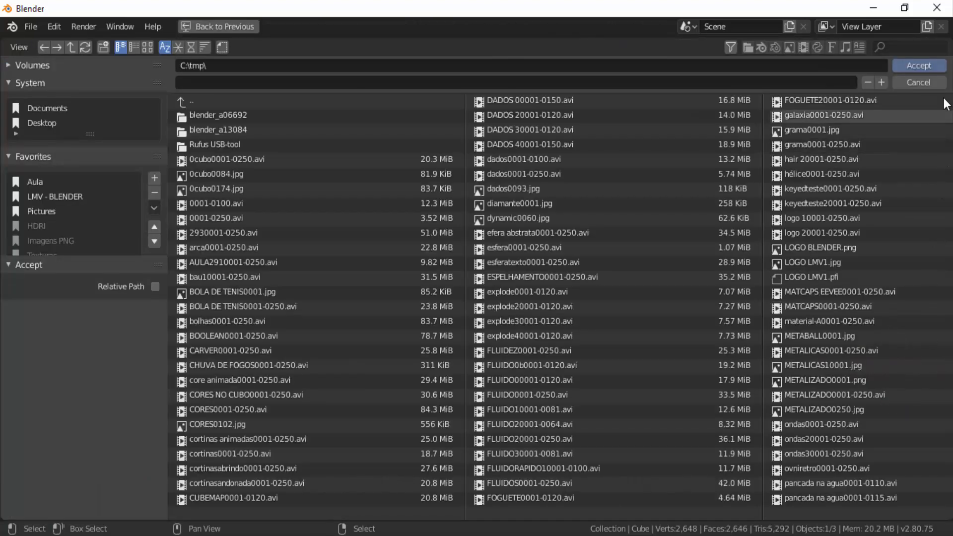
{"action": "left_click", "coordinate": [939, 81]}
{"action": "left_click", "coordinate": [798, 467]}
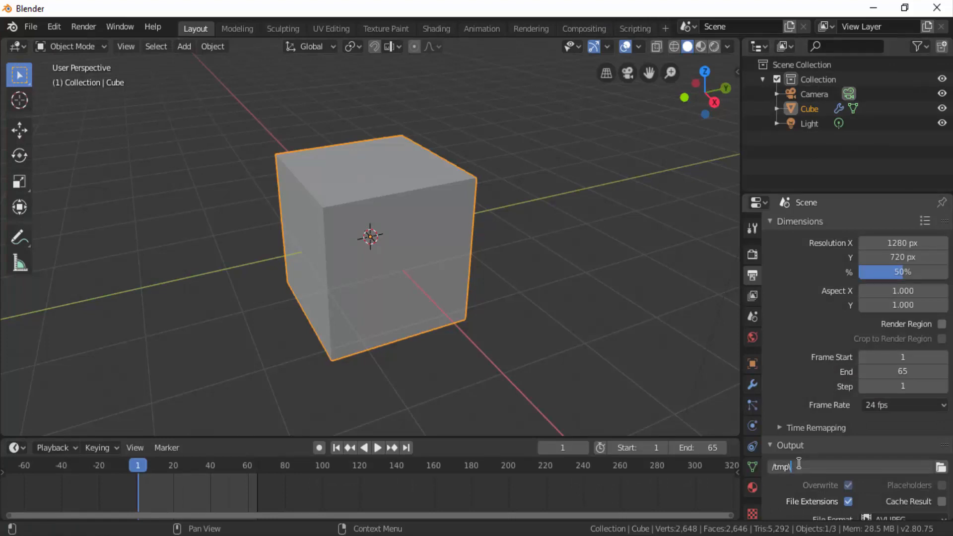
{"action": "type", "text": "build"}
{"action": "key", "text": "Return"}
Choose AVI JPEG as the movie file format for the render output
{"action": "scroll", "coordinate": [776, 498], "scroll_direction": "down", "scroll_amount": 3}
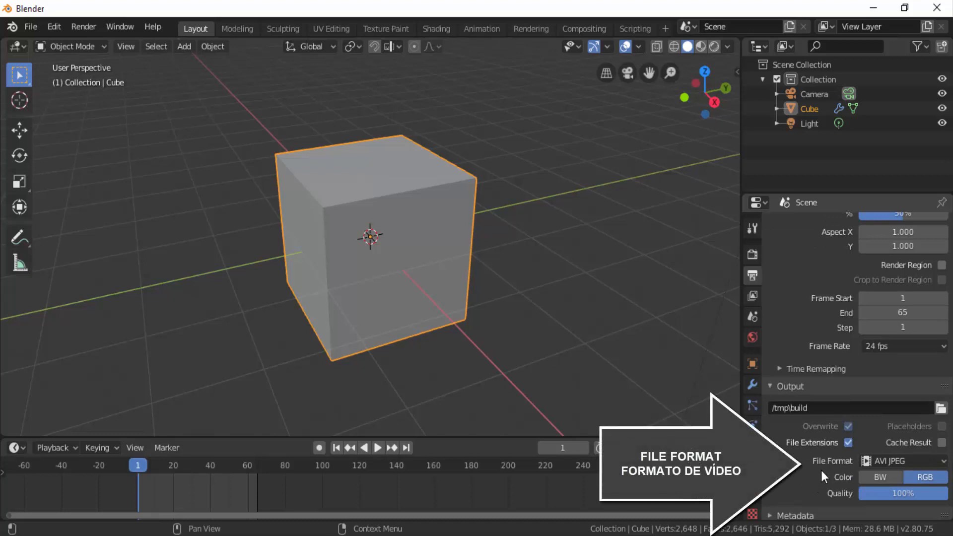
{"action": "left_click", "coordinate": [928, 461]}
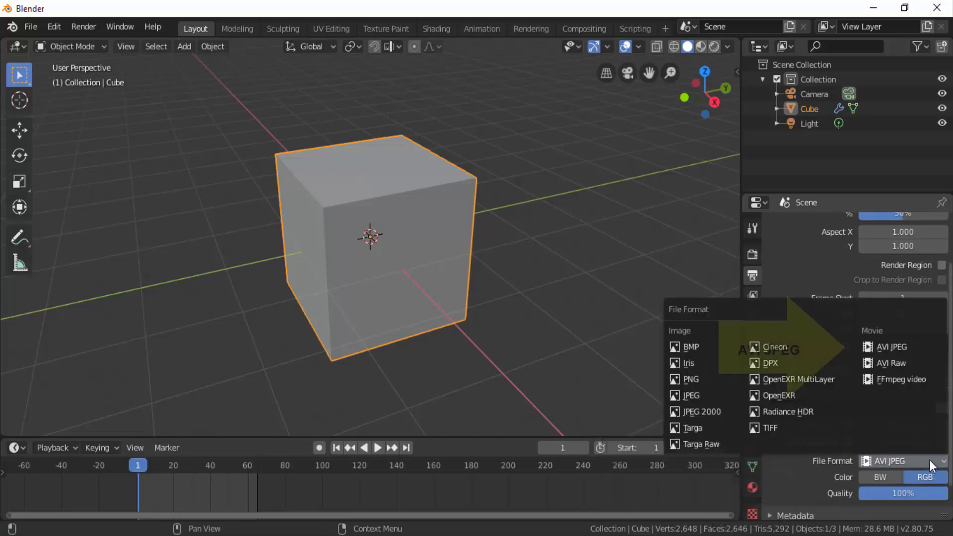
{"action": "left_click", "coordinate": [911, 344]}
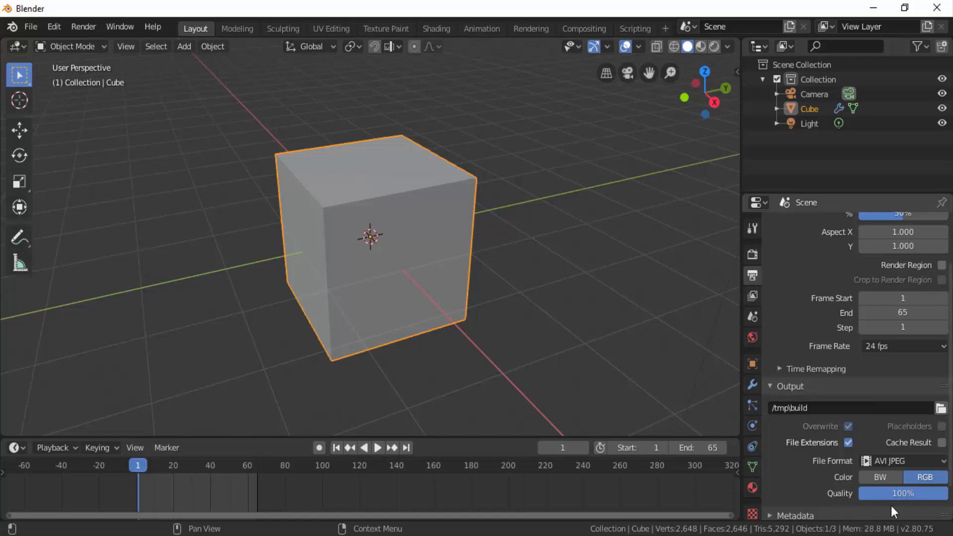
Render the full animation to the output file and close the render window when it completes
{"action": "left_click", "coordinate": [91, 30]}
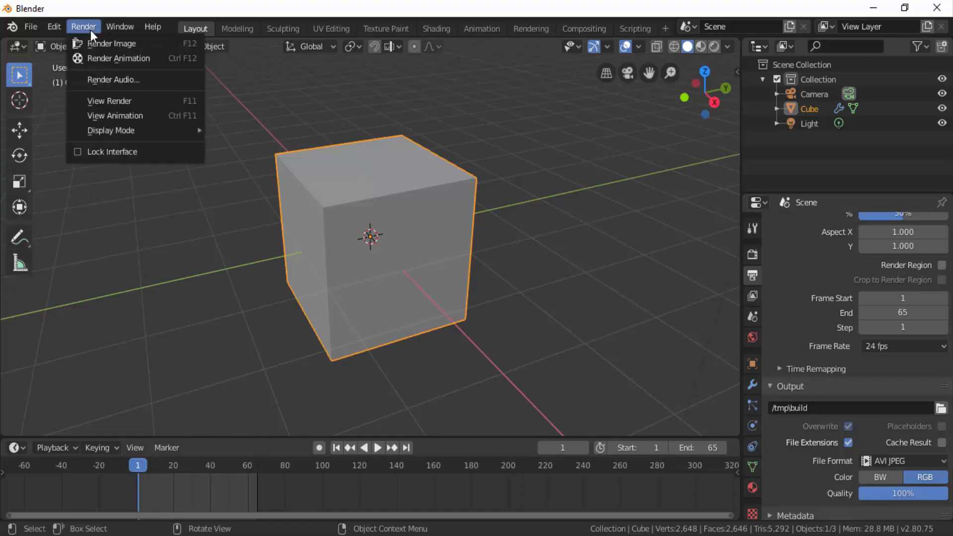
{"action": "left_click", "coordinate": [136, 65]}
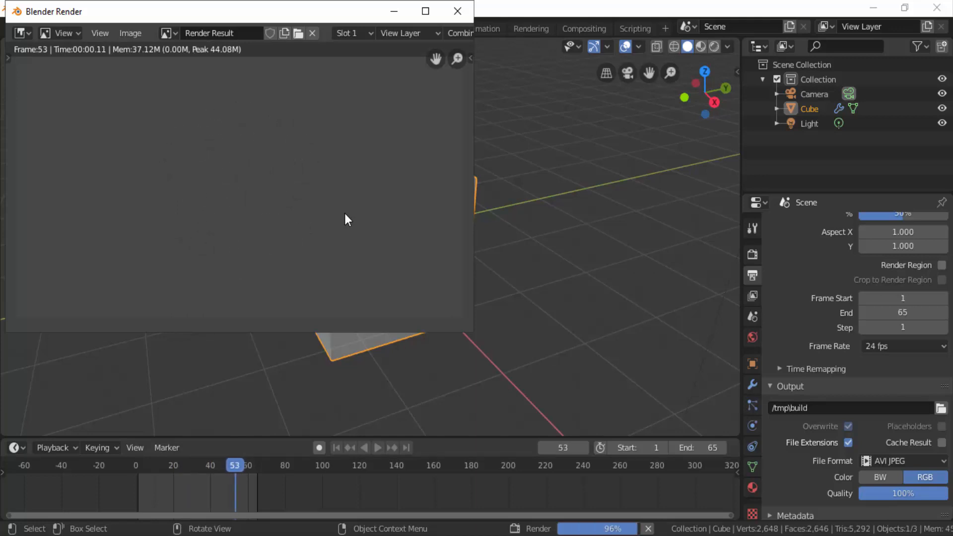
{"action": "left_click", "coordinate": [457, 11]}
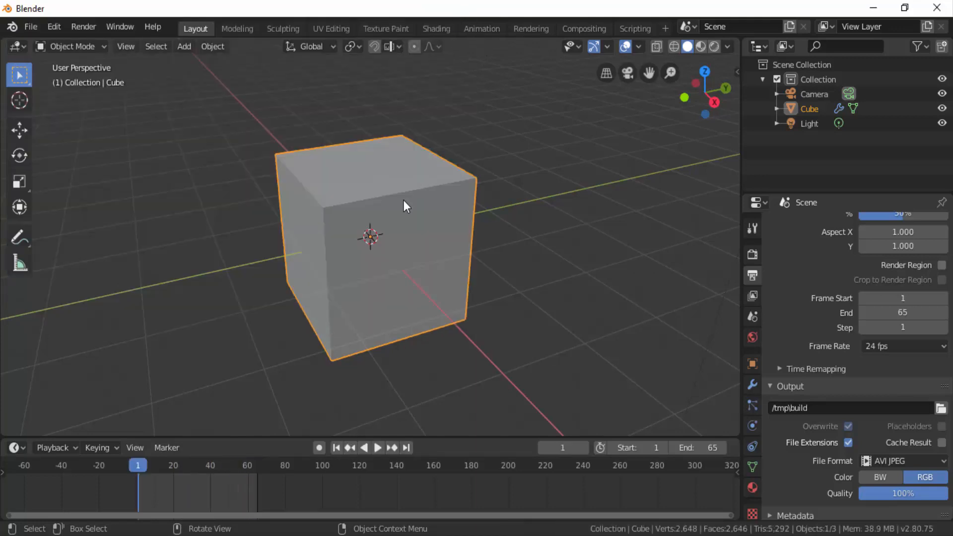
Play back the rendered animation of the disintegrating cube and close the player
{"action": "left_click", "coordinate": [88, 23]}
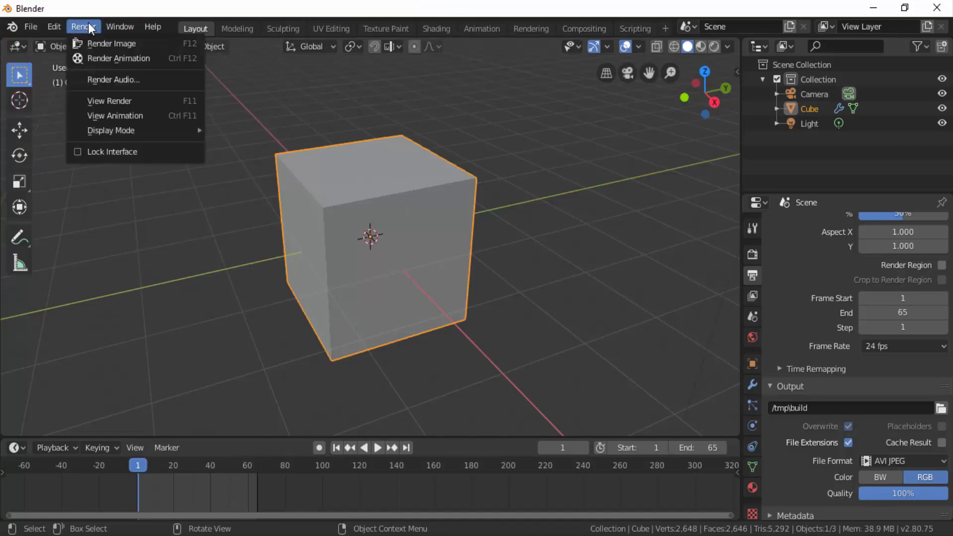
{"action": "left_click", "coordinate": [111, 113]}
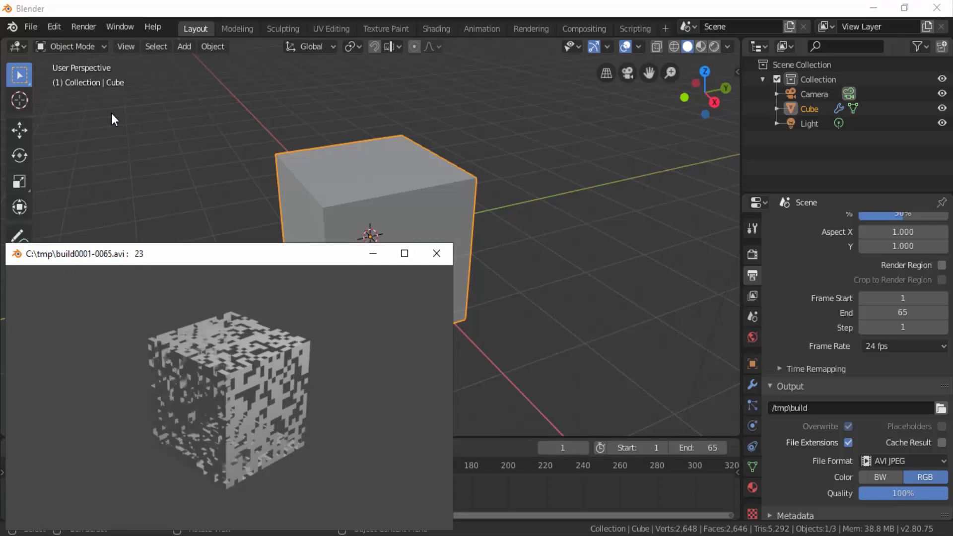
{"action": "left_click", "coordinate": [436, 254]}
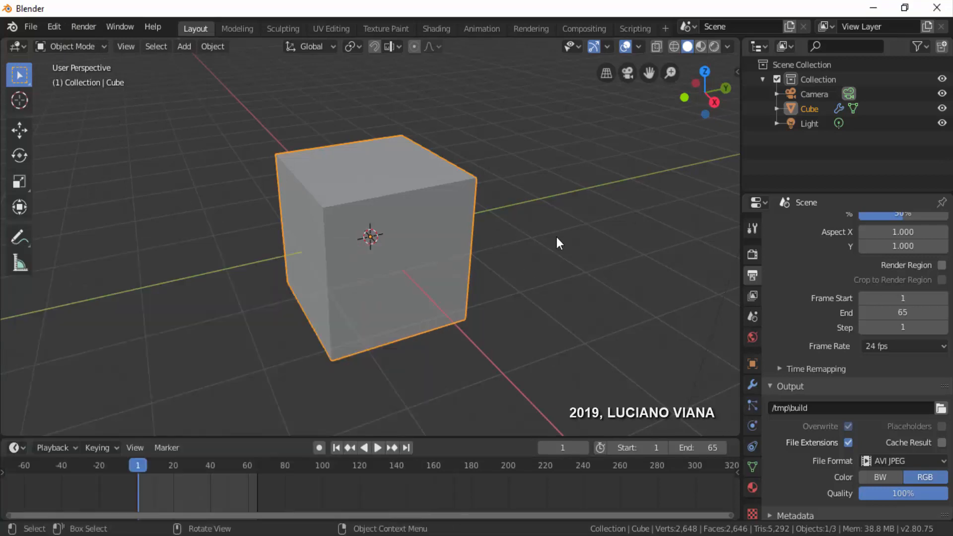